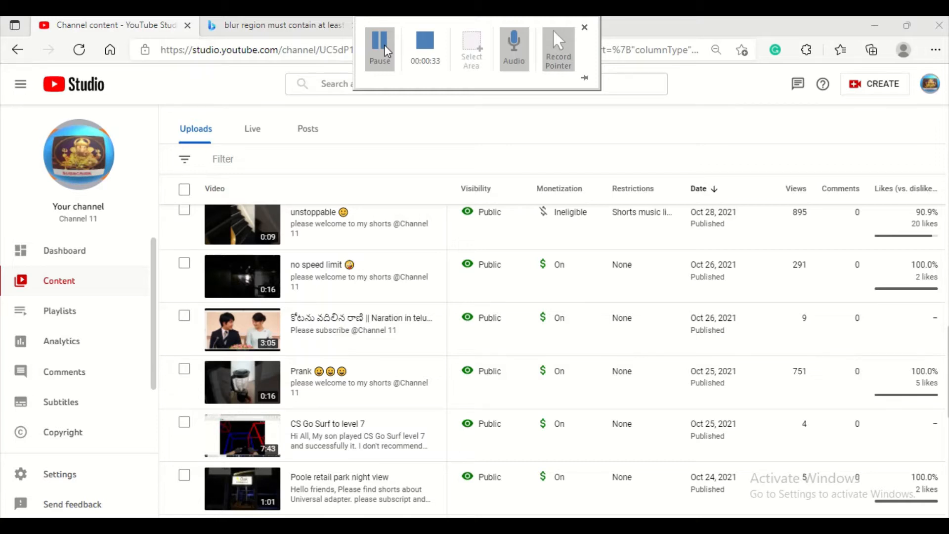
Step: Open the 3:05 "Naration in telugu" video from the uploads list in the video editor
mouse_move(282, 333)
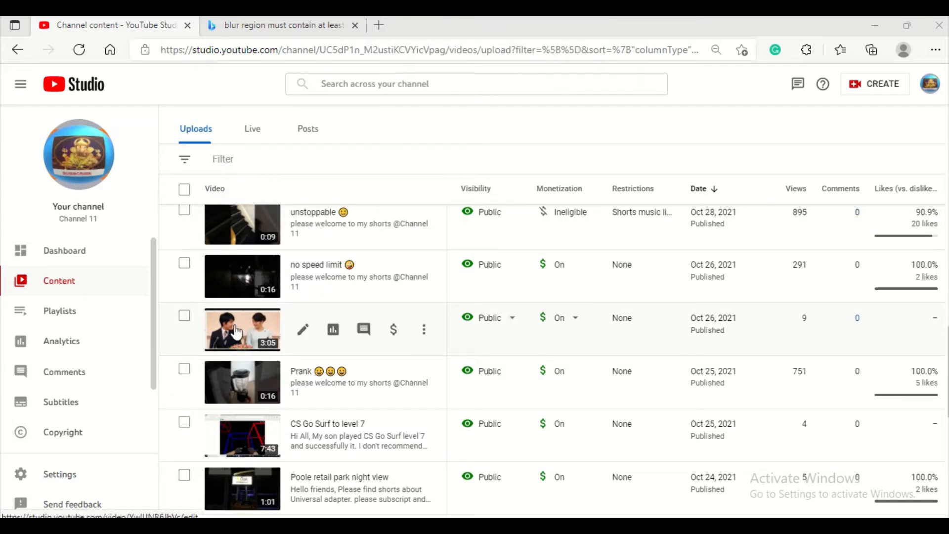
left_click(303, 331)
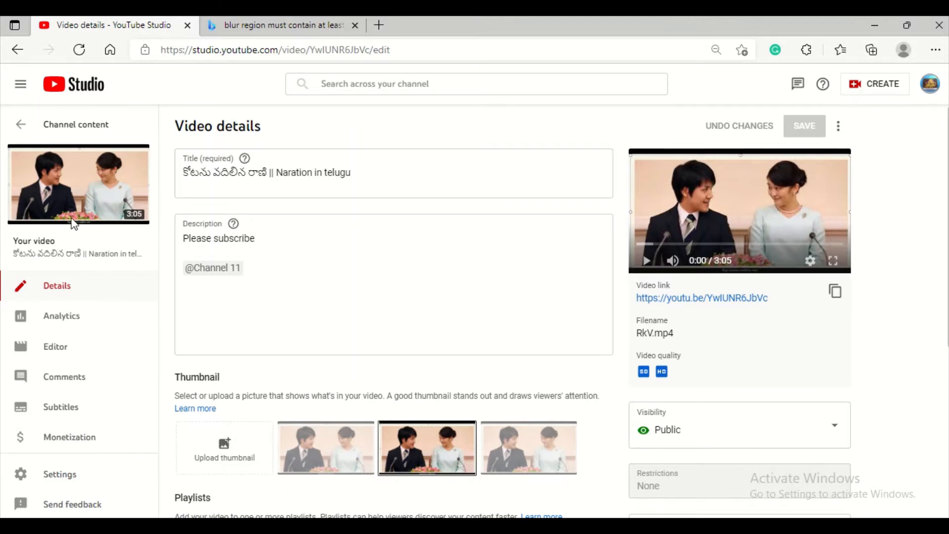
left_click(55, 352)
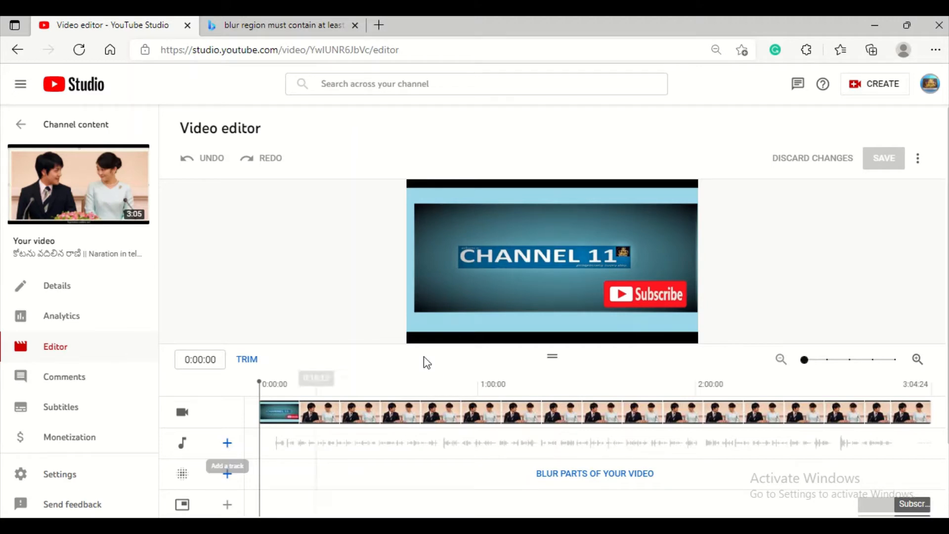
Step: Add a custom blur at about 0:39 in the video and position it over the man's face
left_click(404, 415)
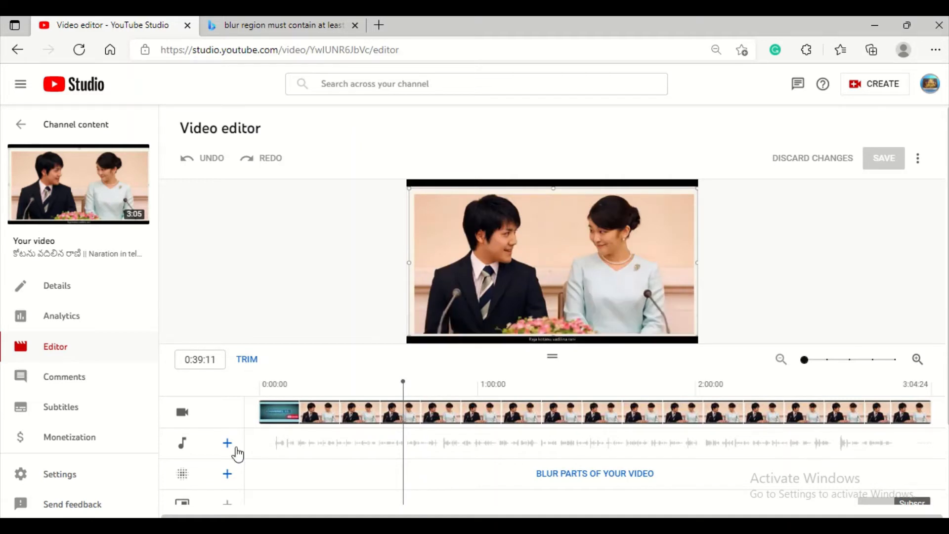
left_click(229, 476)
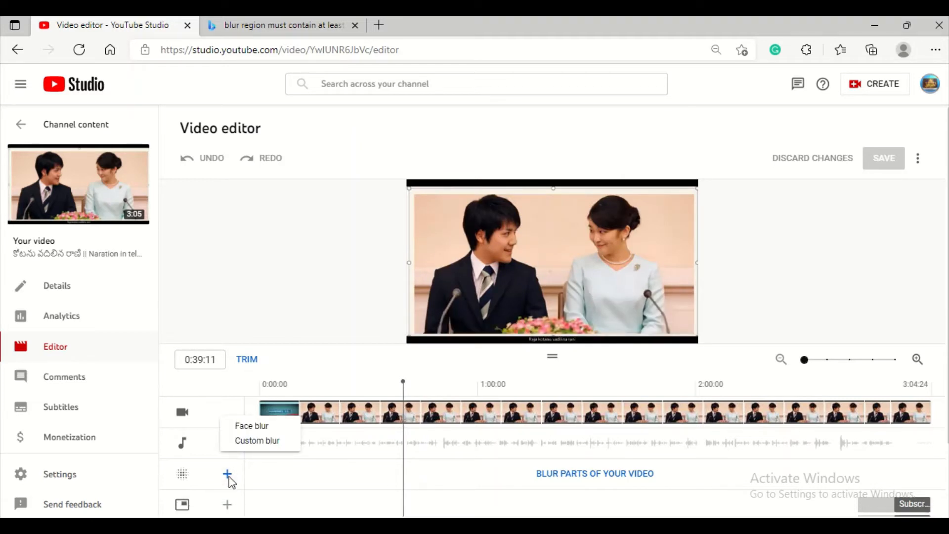
left_click(258, 440)
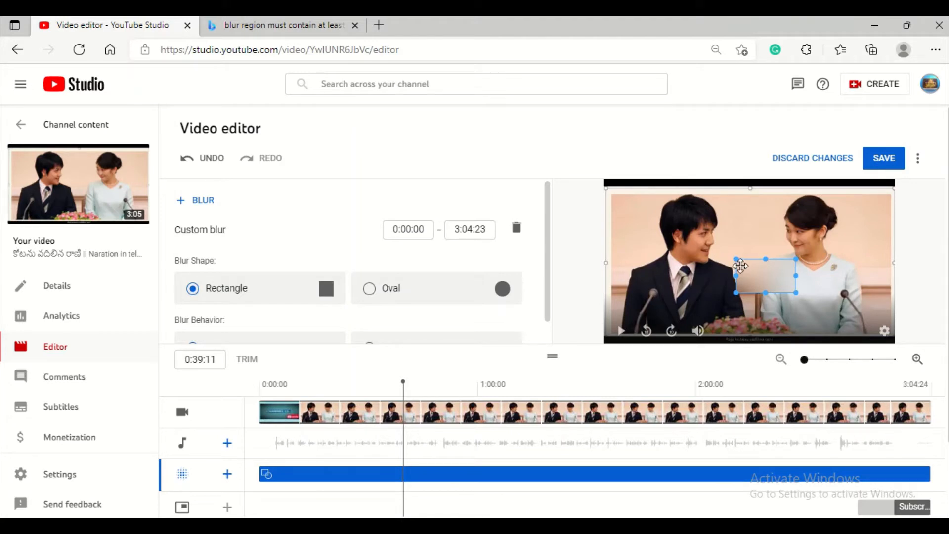
left_click_drag(737, 264, 677, 229)
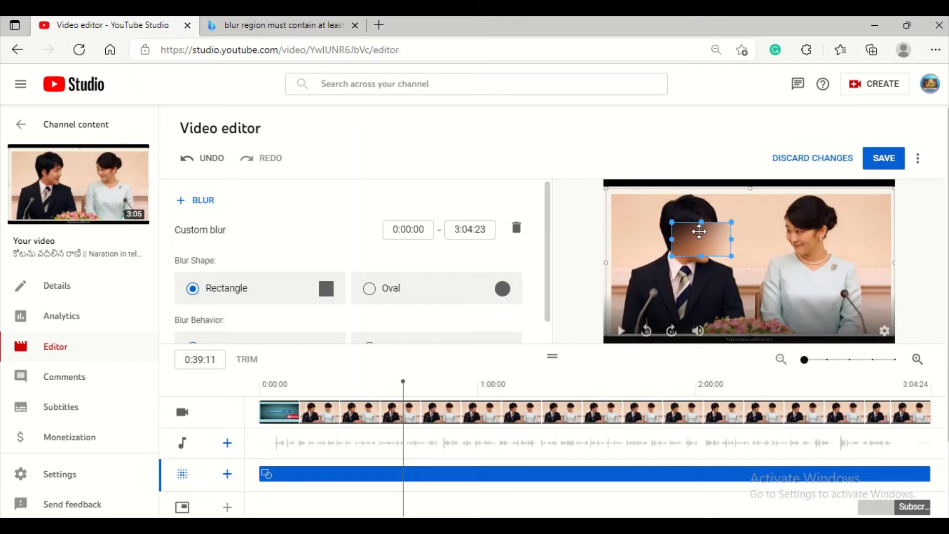
left_click_drag(698, 232, 698, 226)
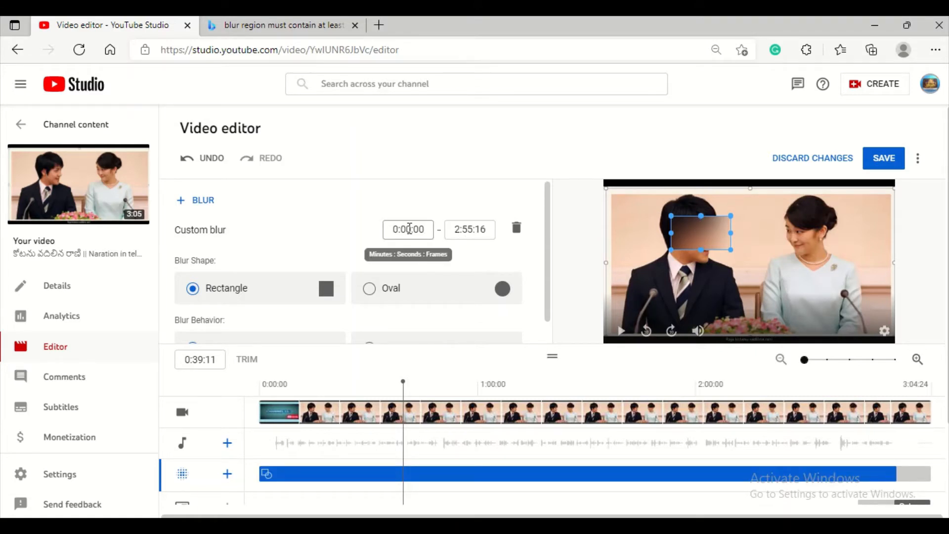
Step: Set the end time of the man's face blur to 2:00:16
left_click(464, 230)
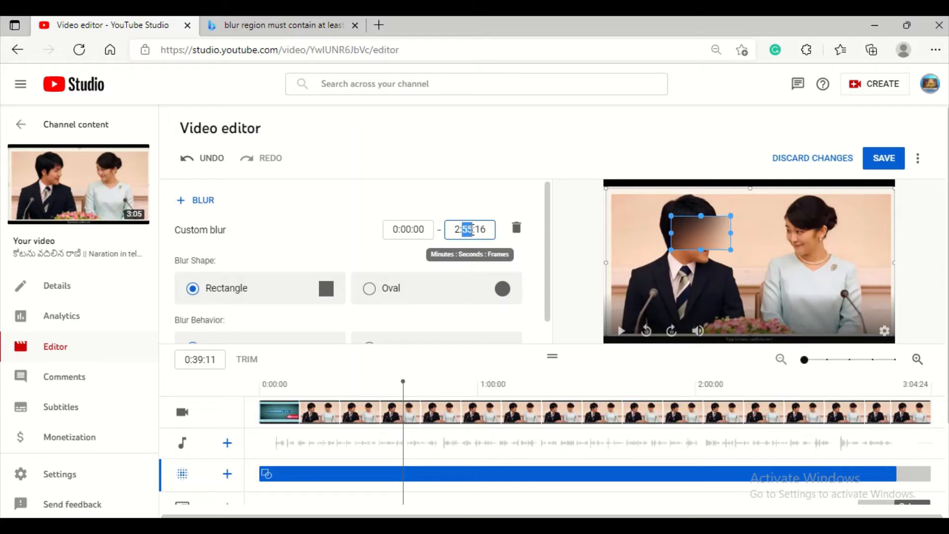
type("00")
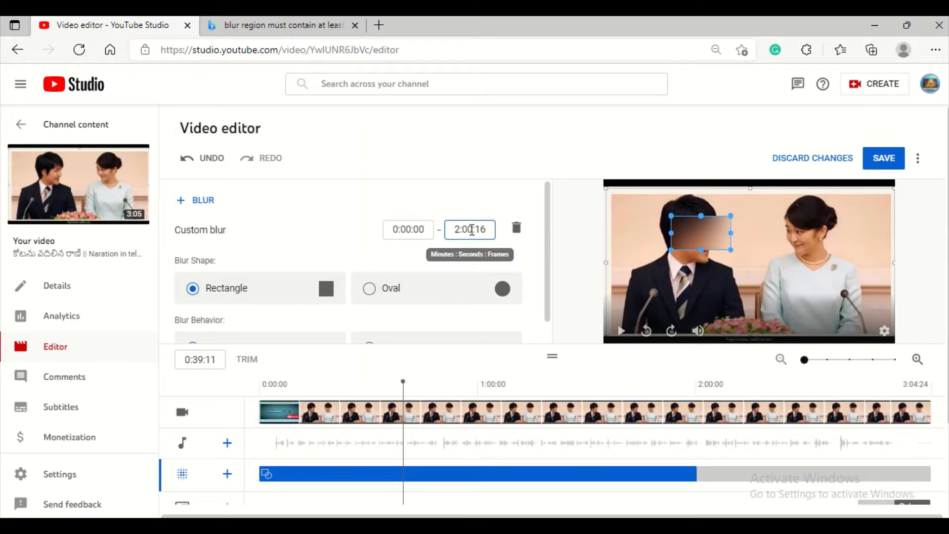
left_click(512, 202)
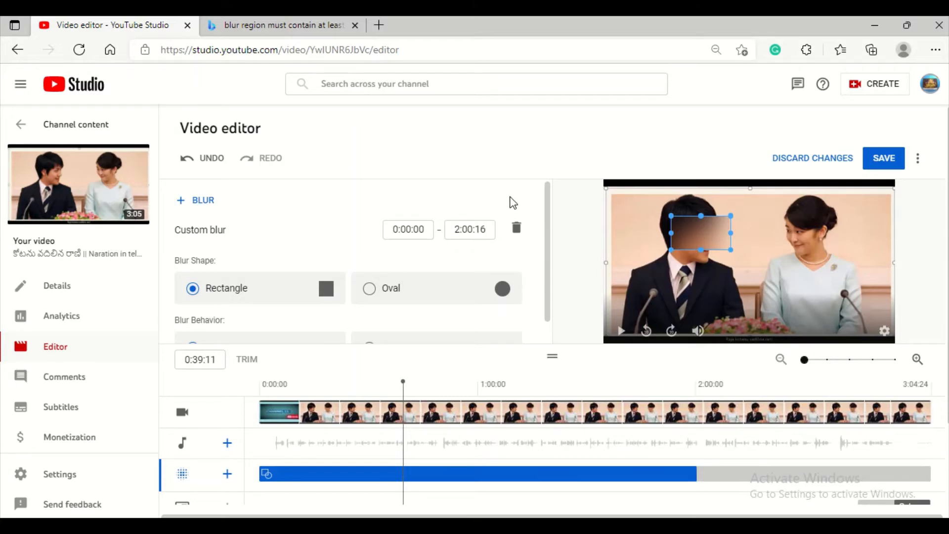
Step: Try the Oval shape on the man's face blur, return it to Rectangle, and select Track object as its behavior
left_click(370, 293)
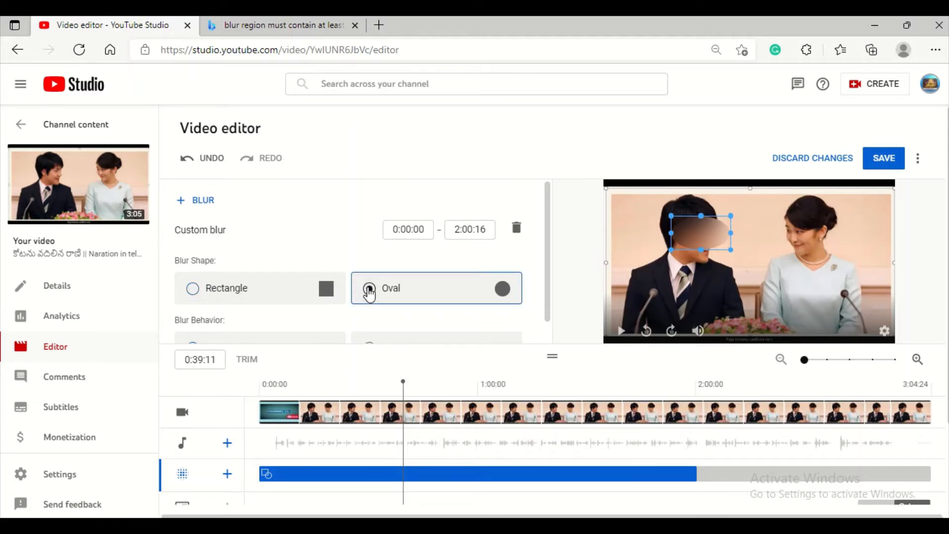
left_click(223, 297)
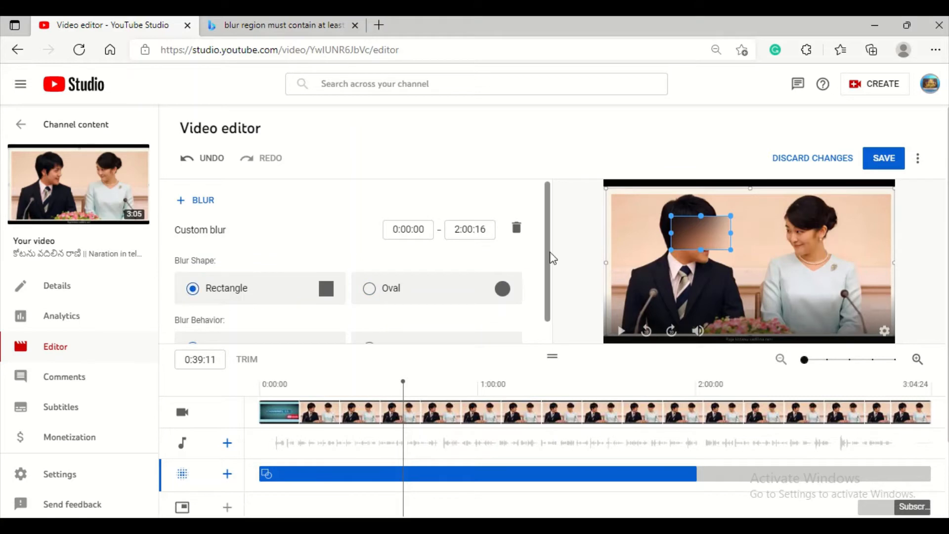
scroll(550, 262, "down", 1)
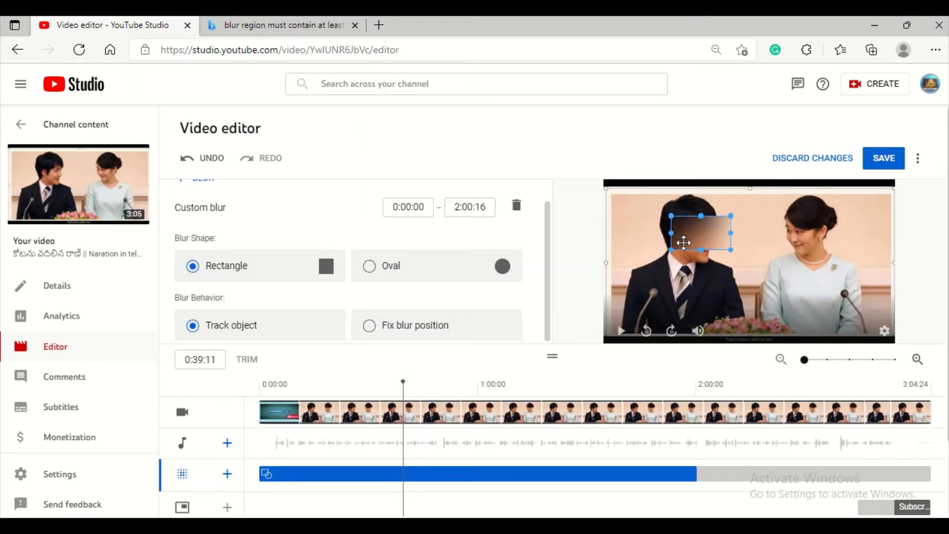
left_click(209, 340)
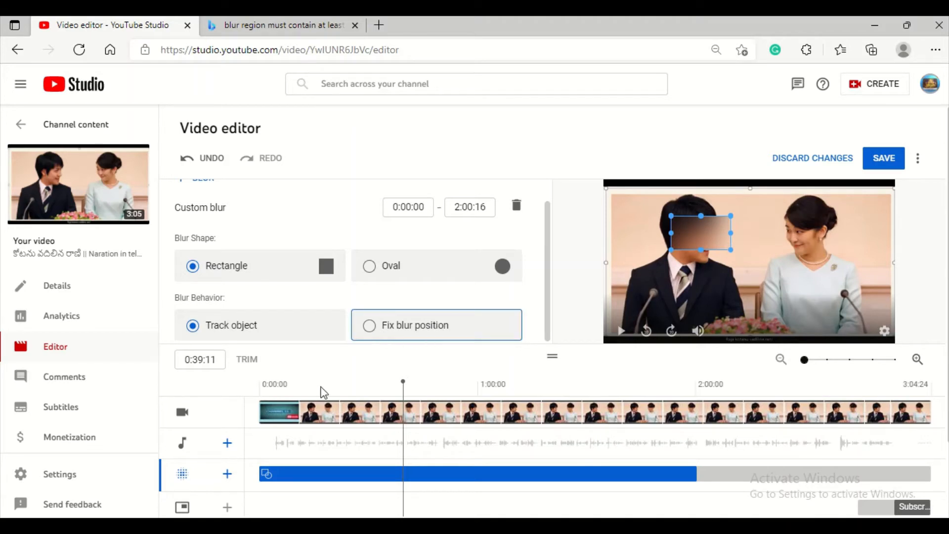
Step: Add a second custom blur over the woman's face and set its behavior to Fix blur position
left_click(228, 474)
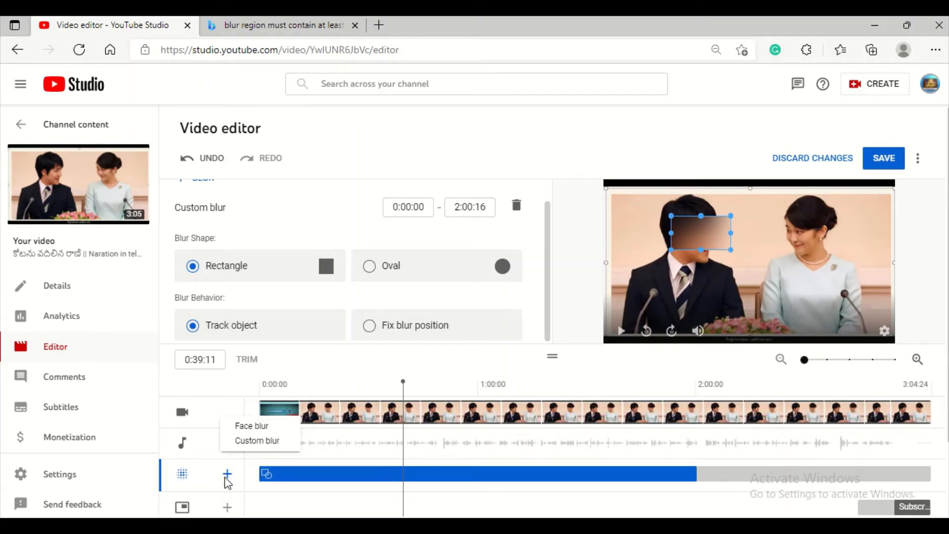
left_click(243, 442)
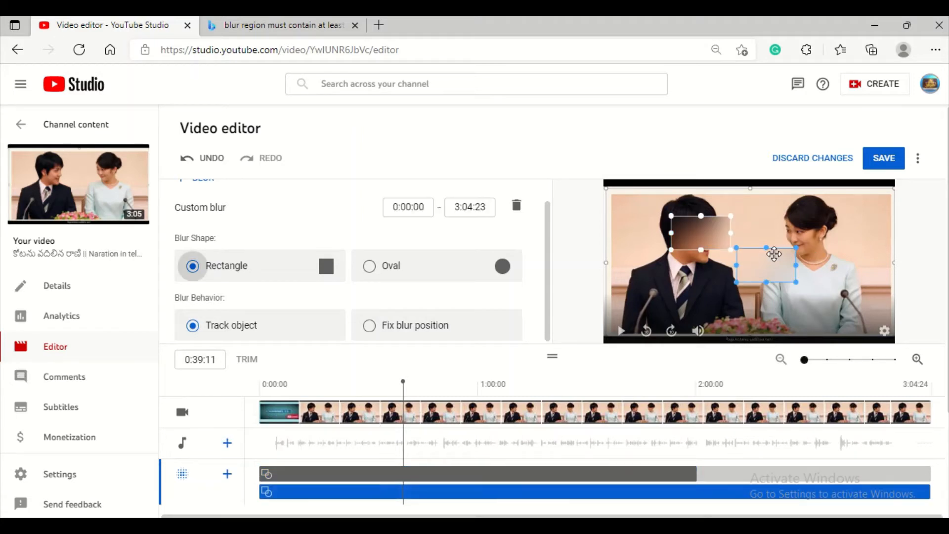
left_click_drag(772, 252, 815, 220)
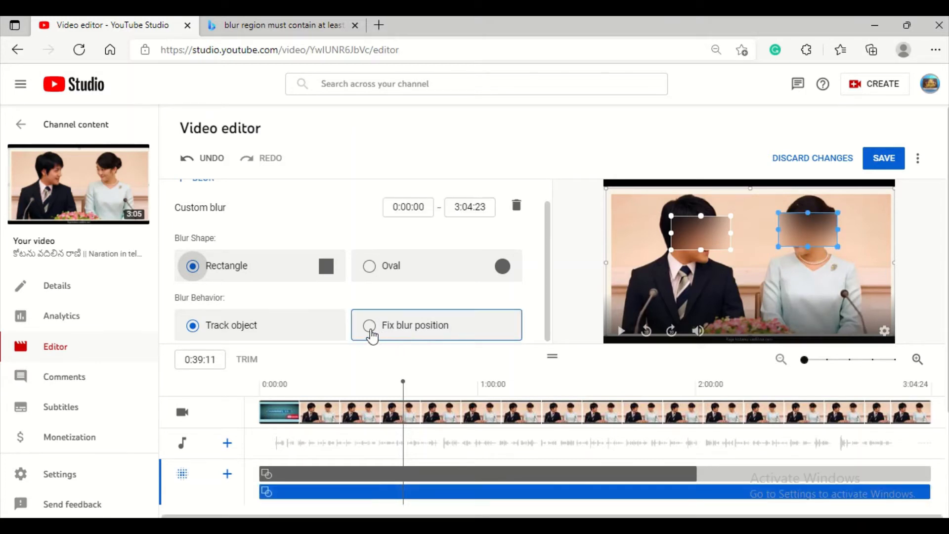
left_click(371, 327)
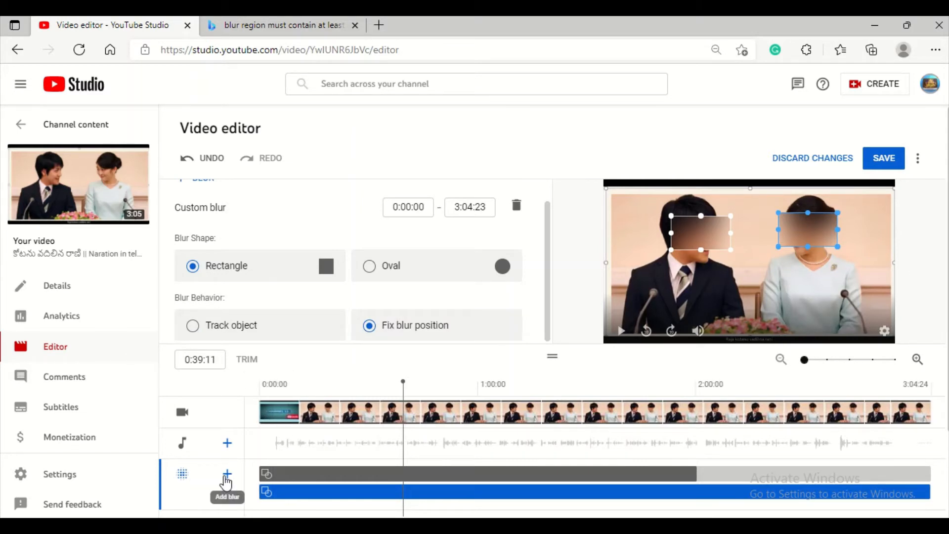
left_click(226, 479)
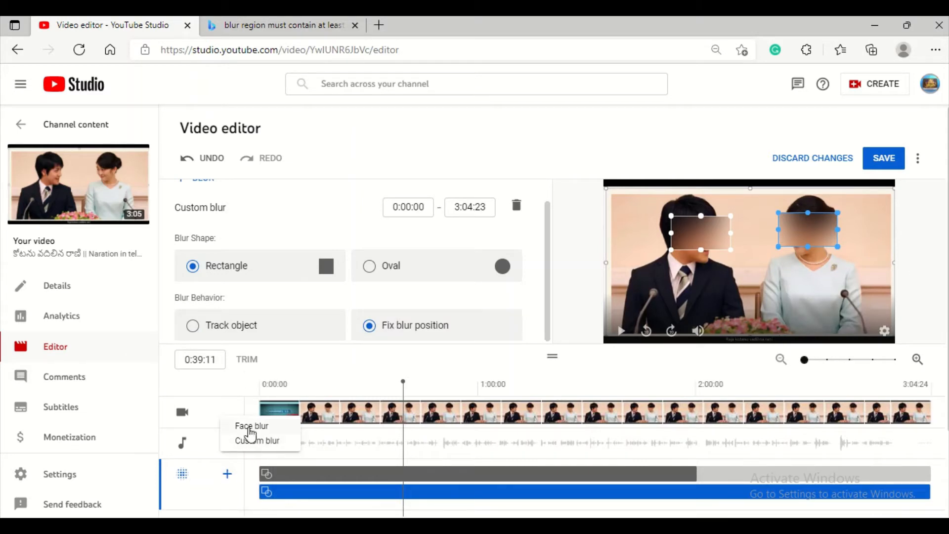
left_click(251, 427)
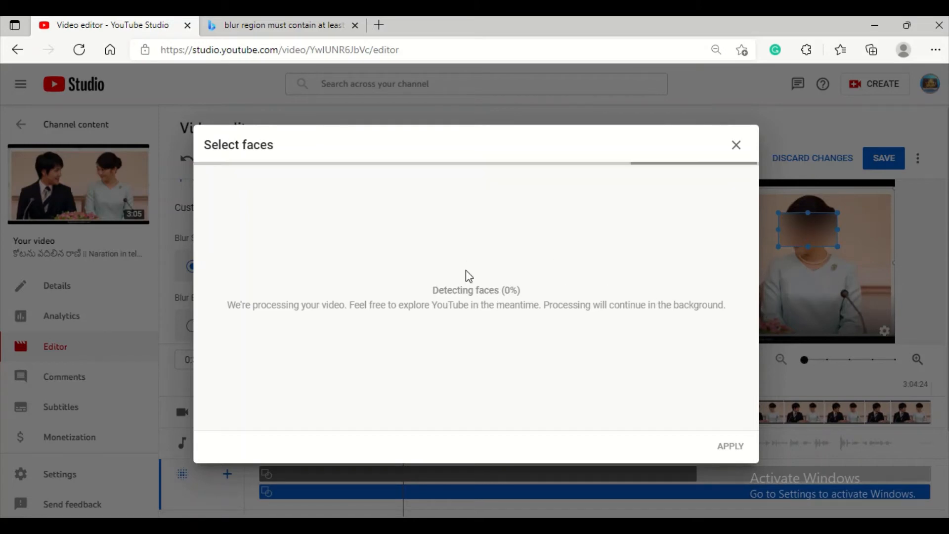
left_click(736, 145)
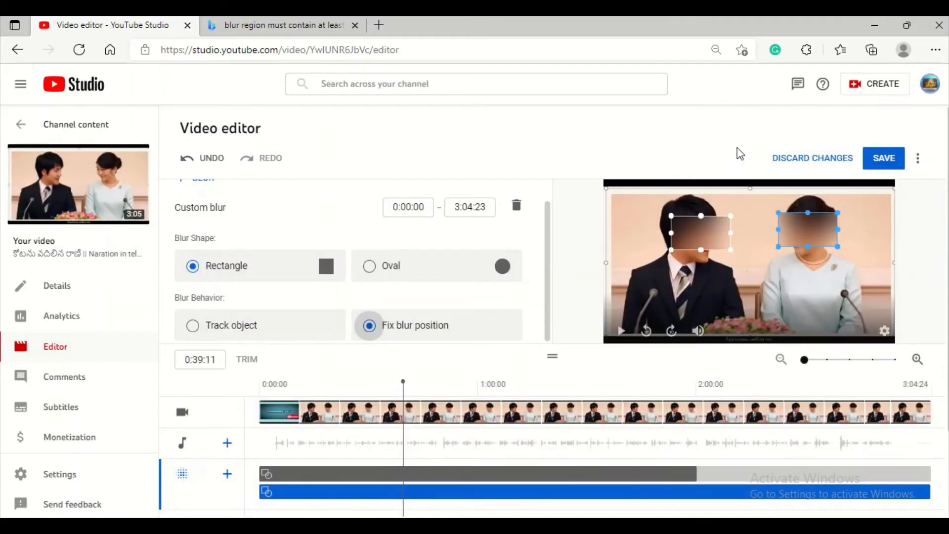
Step: Open the free music library for the audio track and filter it to tracks longer than 20:00
scroll(584, 289, "down", 2)
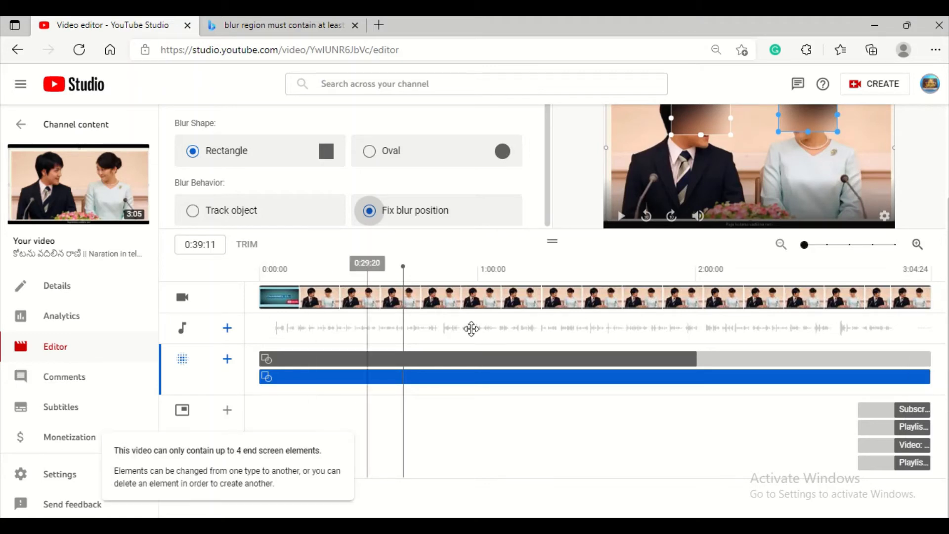
left_click(226, 334)
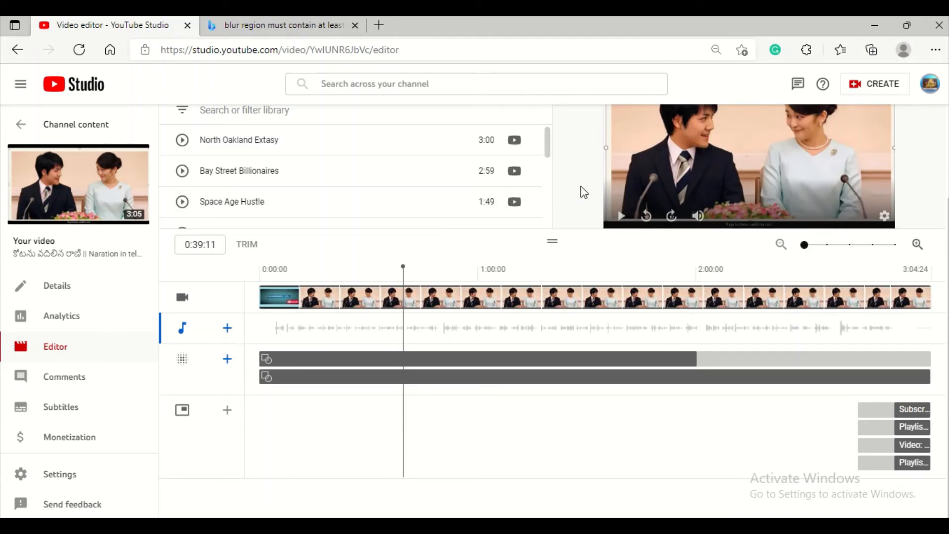
scroll(584, 192, "up", 3)
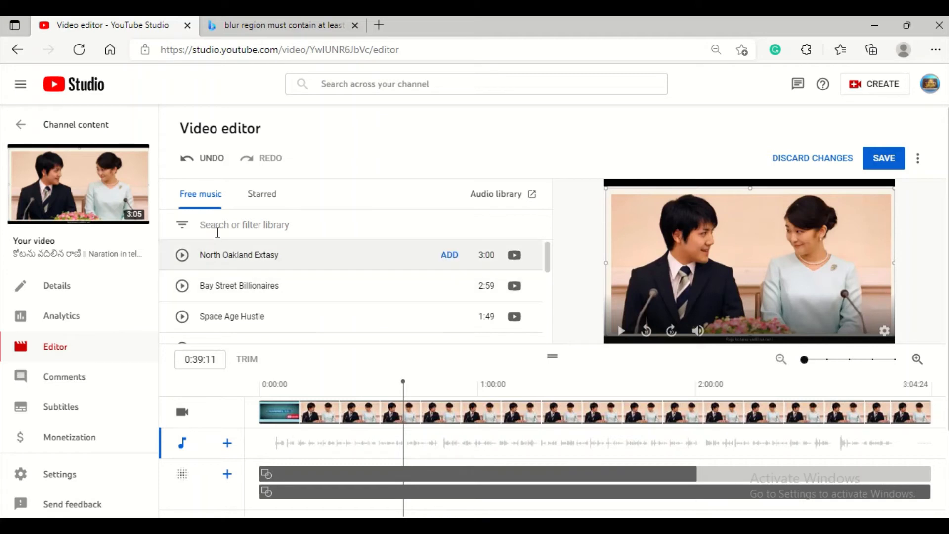
left_click(184, 229)
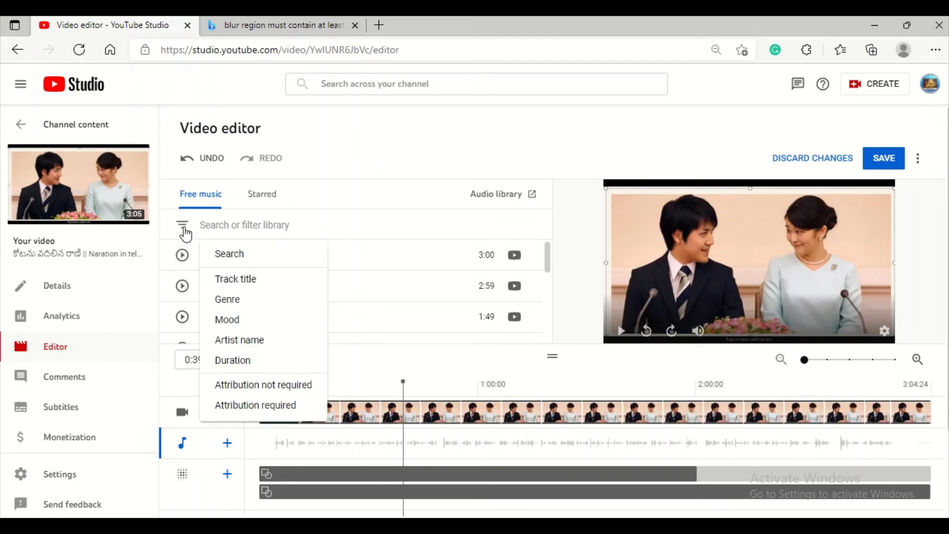
left_click(231, 364)
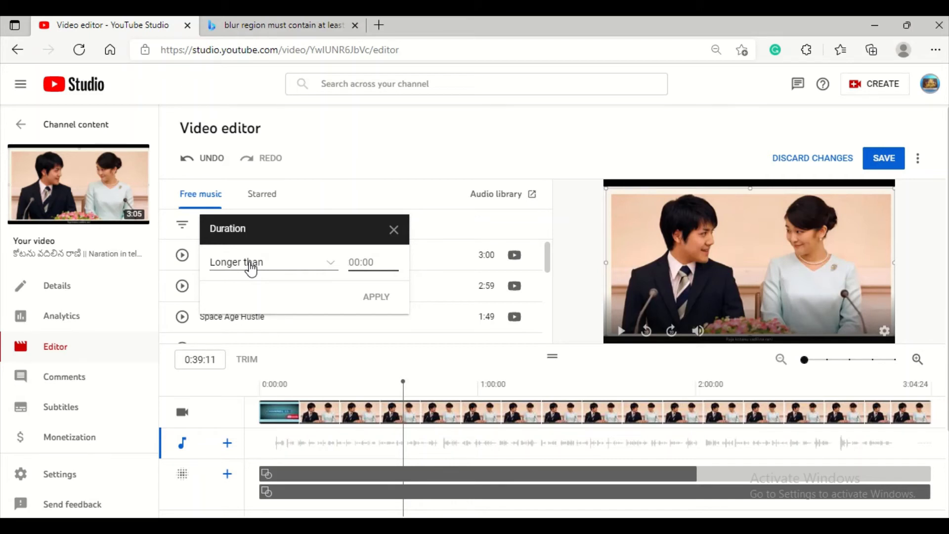
type("20:00")
left_click(374, 301)
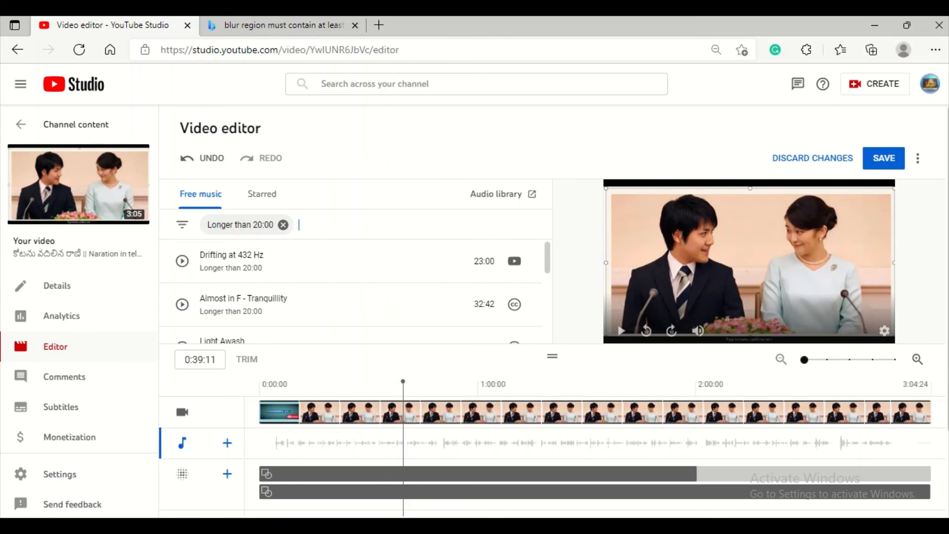
Step: Switch to Notepad, review the note about the blur region checkpoint requirement, and return to the video editor
left_click(389, 526)
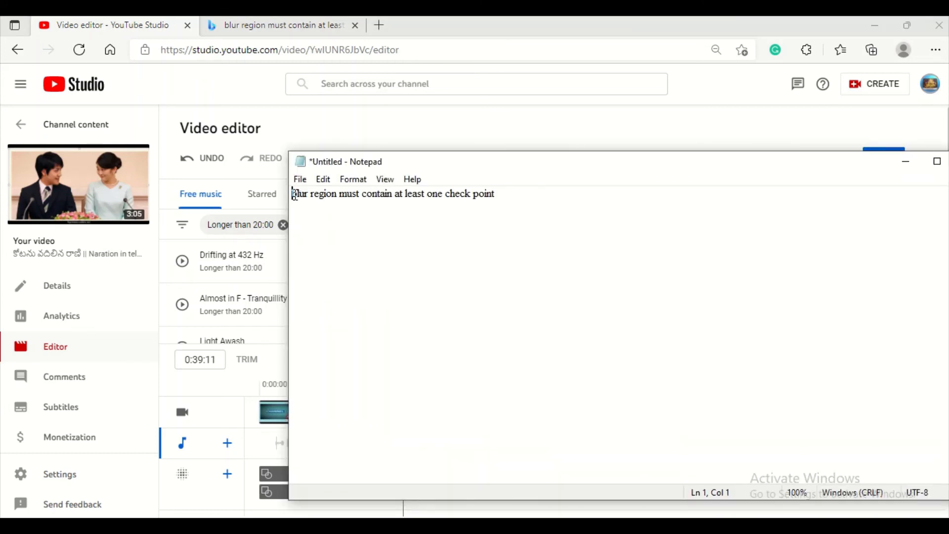
left_click_drag(293, 194, 515, 192)
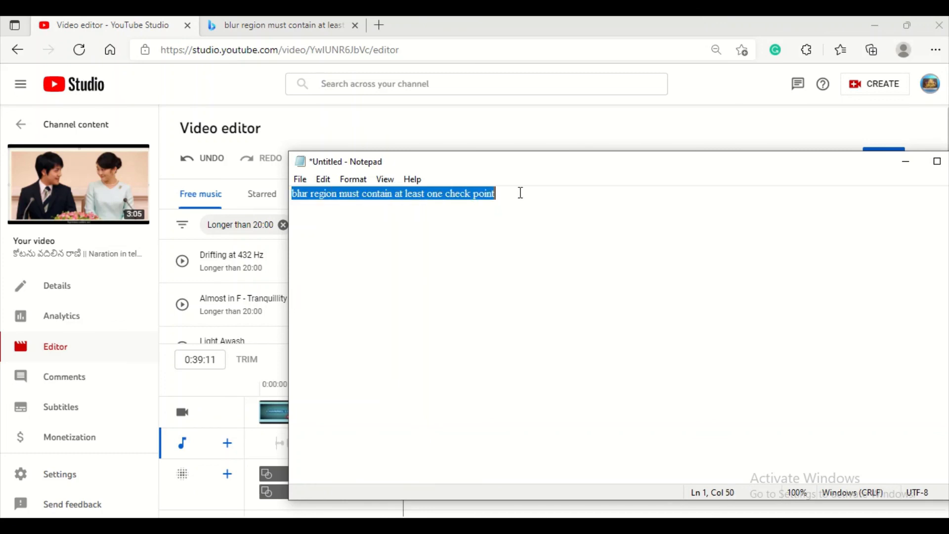
left_click(519, 193)
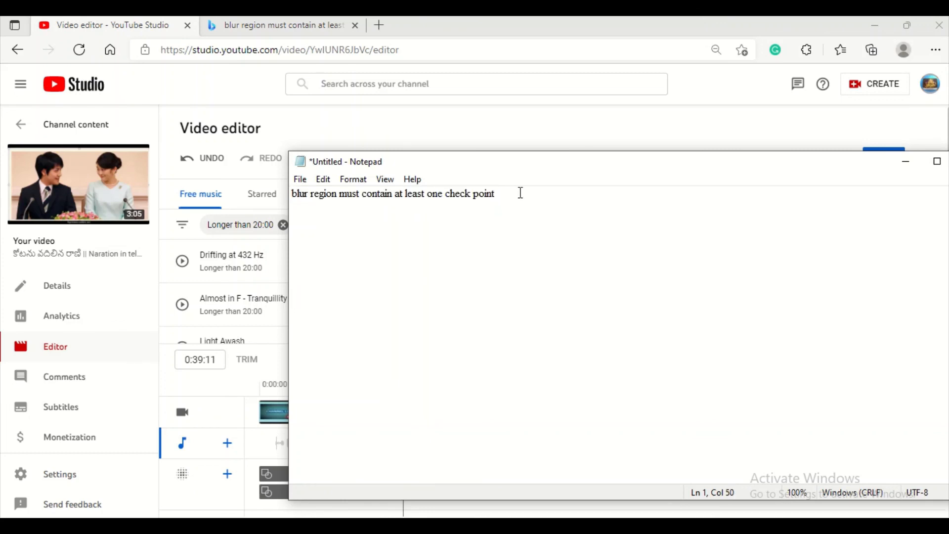
left_click(483, 38)
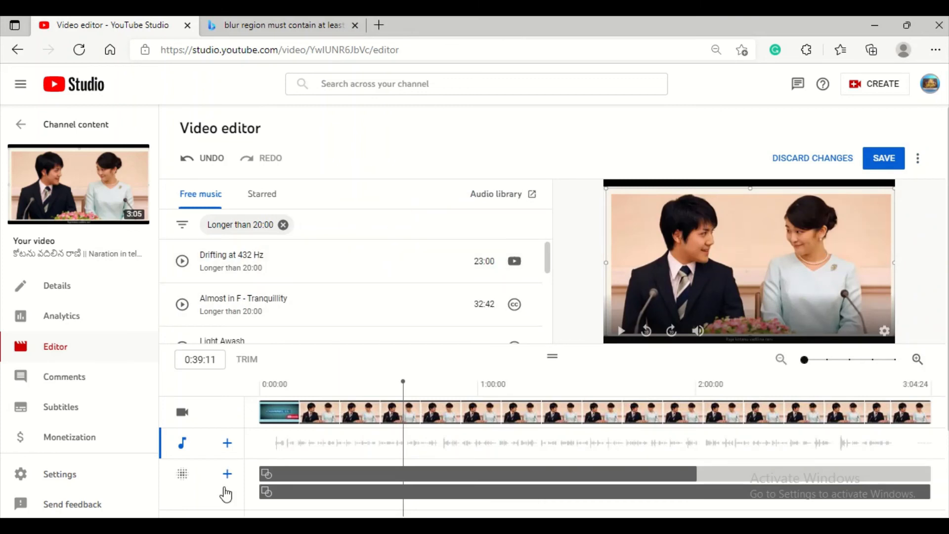
Step: Select the man's face blur in the timeline and set its start time to 1:00:00
left_click(303, 475)
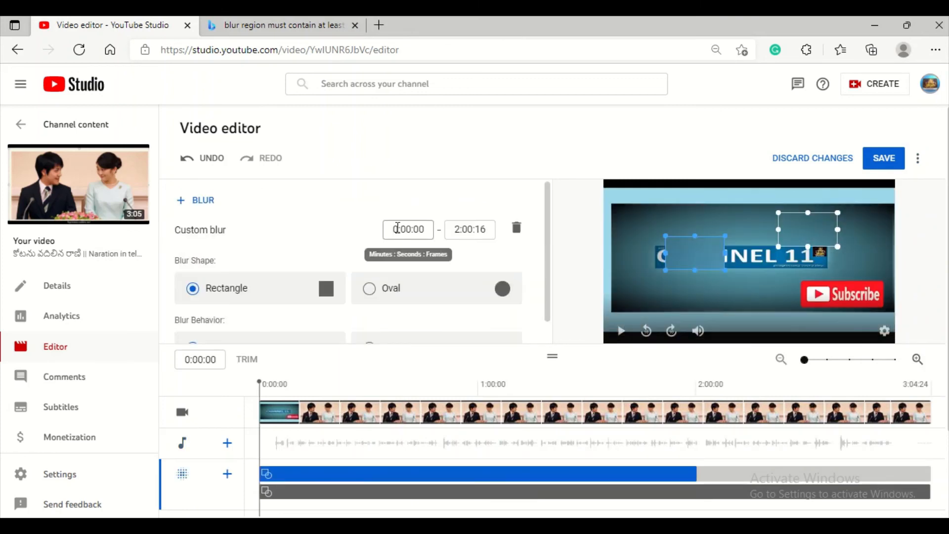
left_click_drag(394, 230, 400, 231)
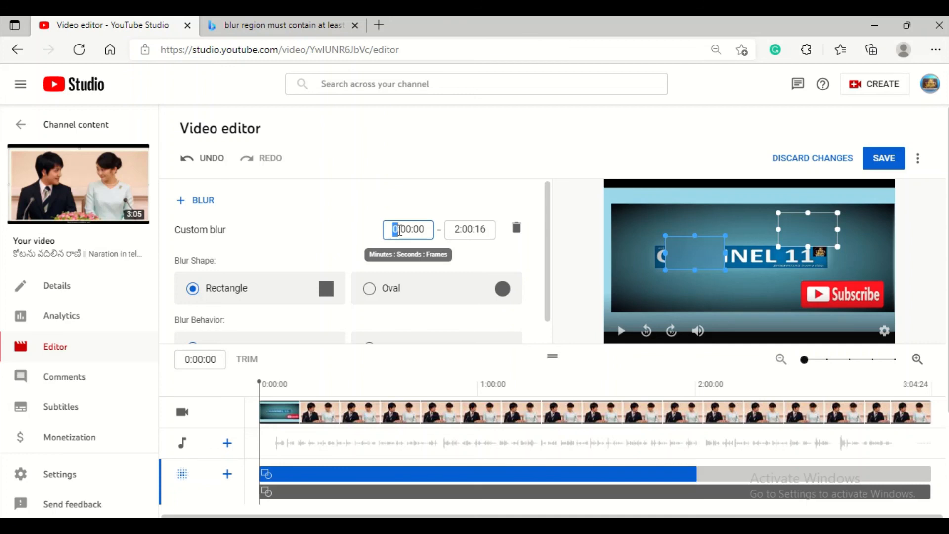
type("1")
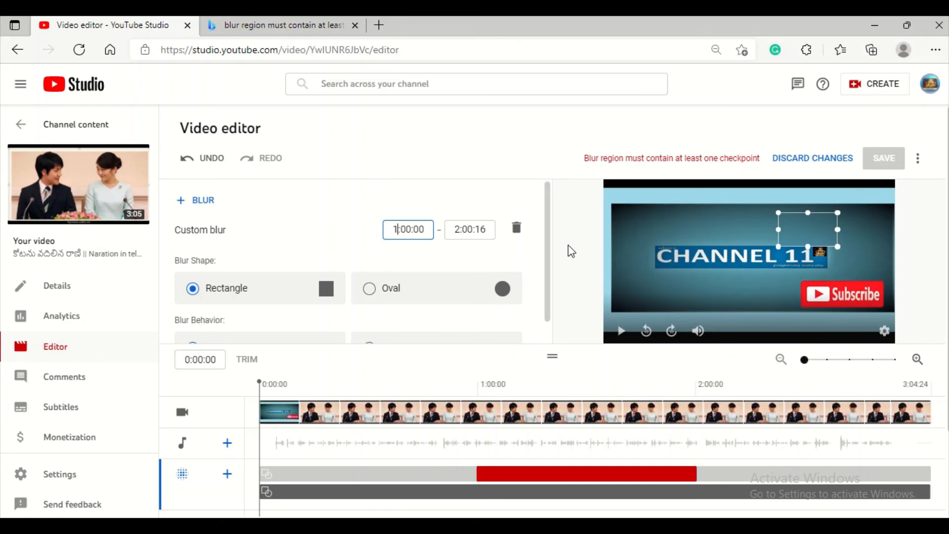
mouse_move(509, 19)
left_click(425, 45)
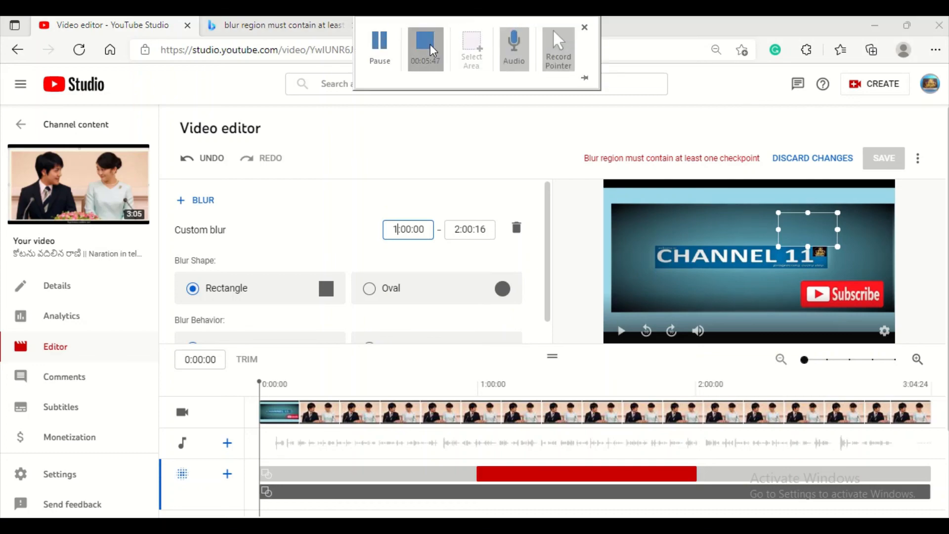